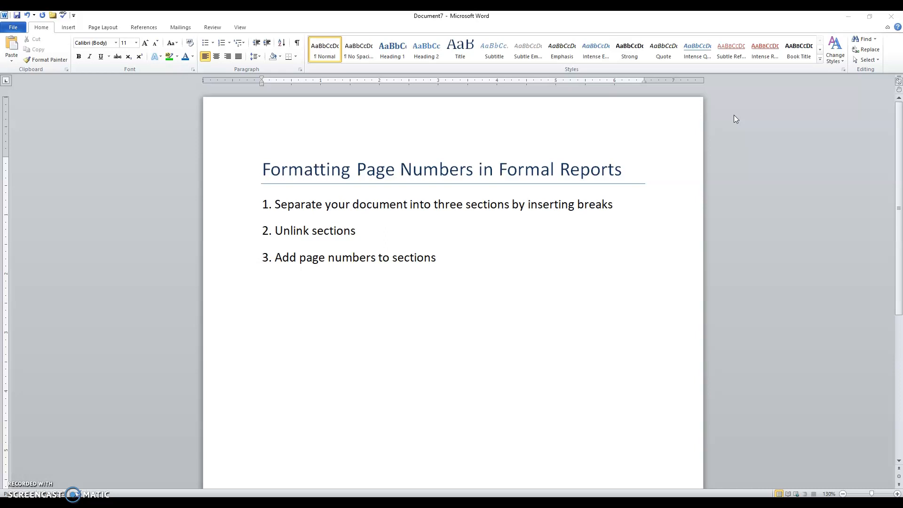
Step: Switch to the report document and highlight the Letter of Transmittal and Cover Page headings in green
{"action": "left_click", "coordinate": [849, 16]}
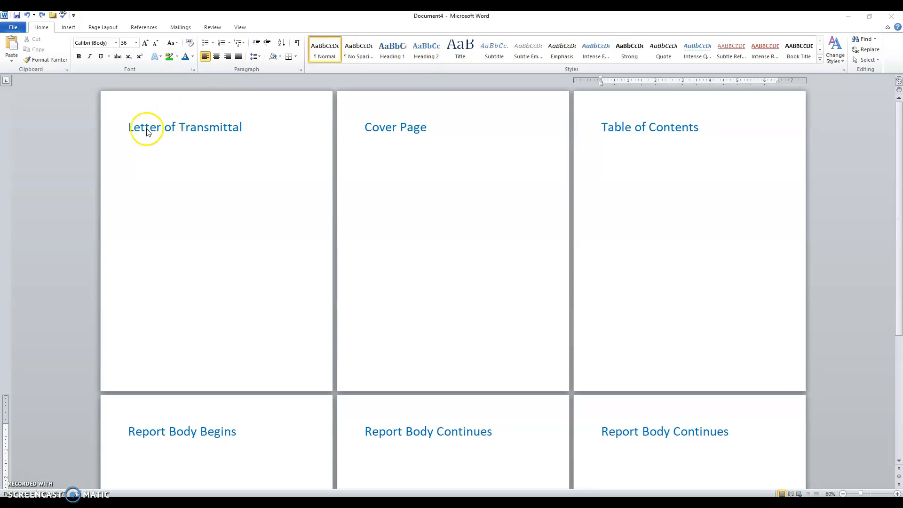
{"action": "left_click_drag", "start_coordinate": [128, 130], "coordinate": [235, 121]}
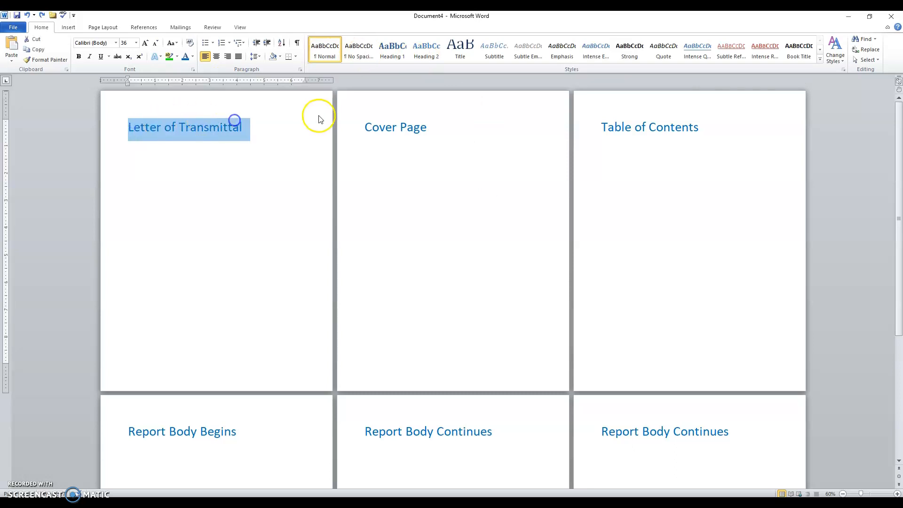
{"action": "left_click", "coordinate": [384, 135], "text": "ctrl"}
{"action": "left_click_drag", "start_coordinate": [384, 135], "coordinate": [415, 138]}
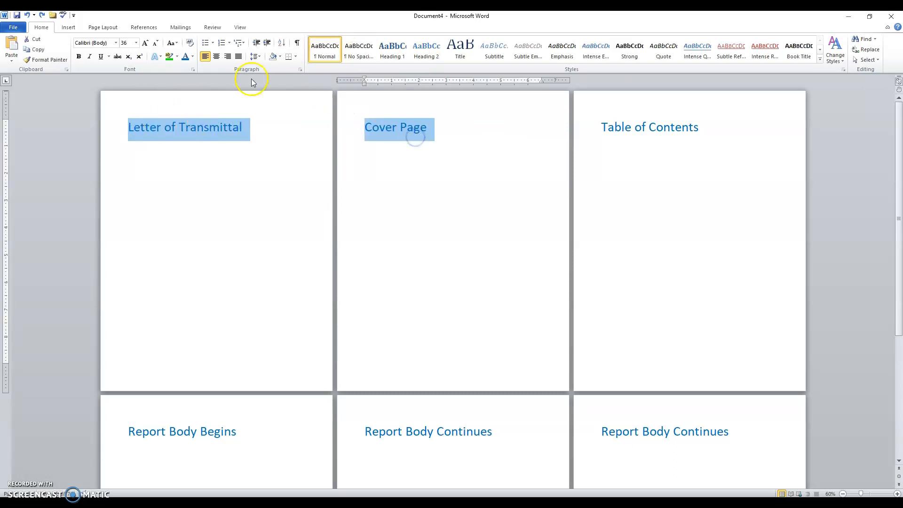
{"action": "left_click", "coordinate": [168, 57]}
{"action": "left_click", "coordinate": [246, 192]}
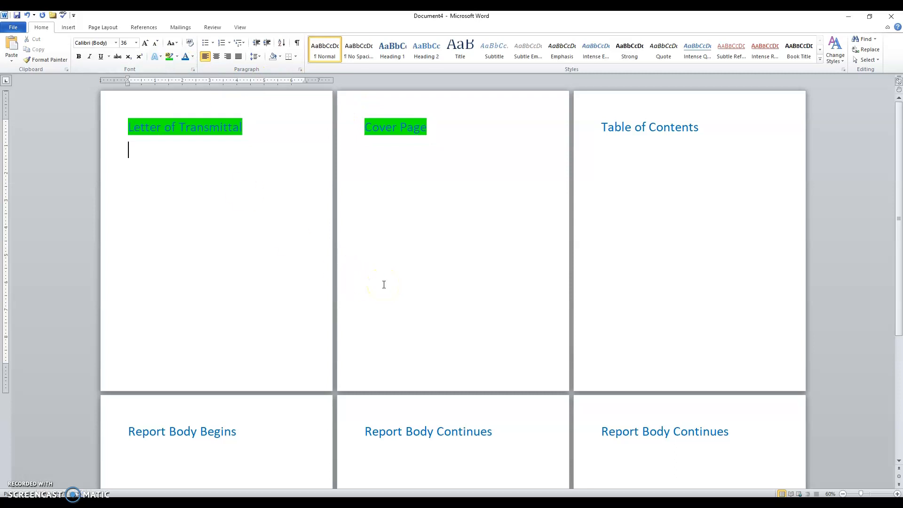
Step: Highlight the Table of Contents heading in pink
{"action": "left_click", "coordinate": [602, 125]}
{"action": "left_click_drag", "start_coordinate": [602, 125], "coordinate": [717, 133]}
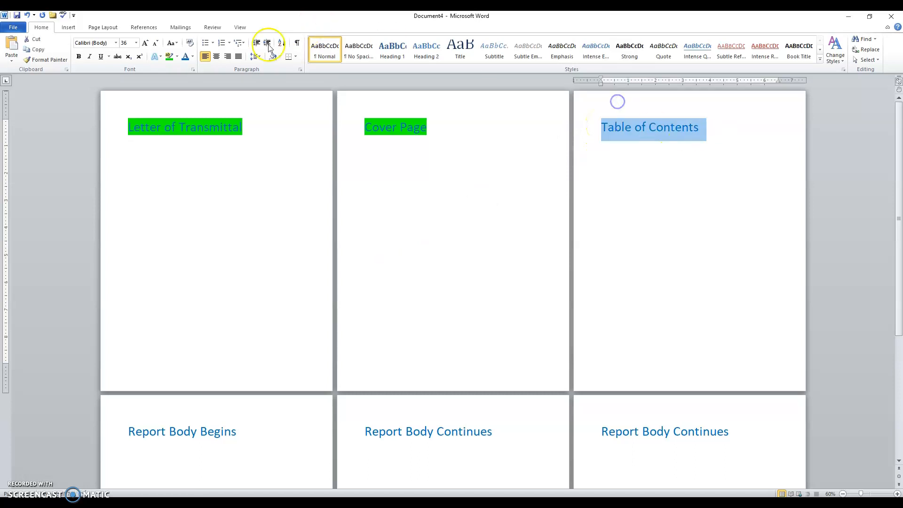
{"action": "left_click", "coordinate": [179, 57]}
{"action": "left_click", "coordinate": [157, 71]}
{"action": "left_click", "coordinate": [649, 202]}
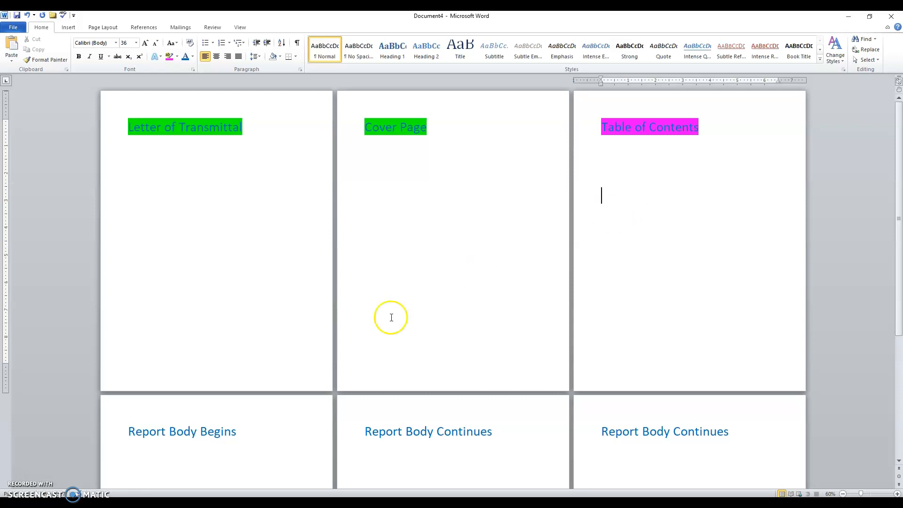
Step: Highlight the Report Body Begins heading and both Report Body Continues headings in yellow
{"action": "left_click_drag", "start_coordinate": [129, 431], "coordinate": [228, 453]}
{"action": "left_click_drag", "start_coordinate": [383, 430], "coordinate": [499, 431]}
{"action": "left_click_drag", "start_coordinate": [603, 432], "coordinate": [689, 431]}
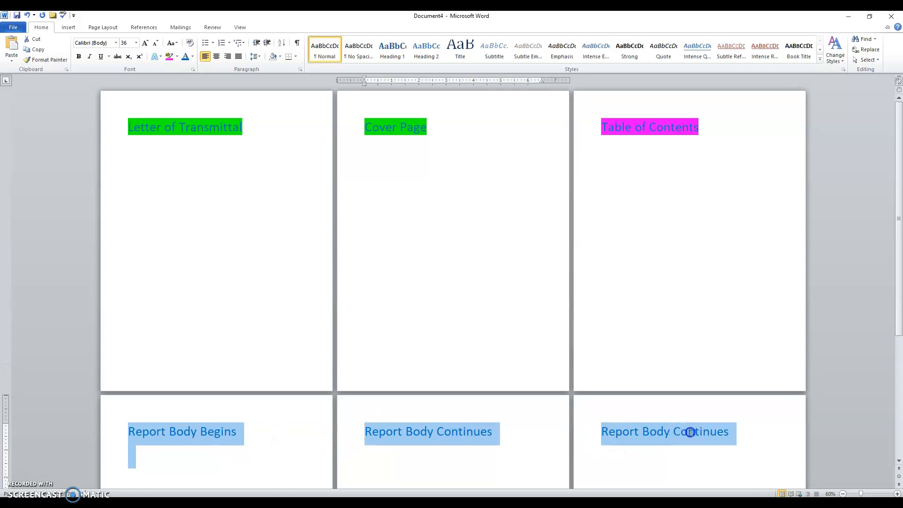
{"action": "left_click", "coordinate": [178, 57]}
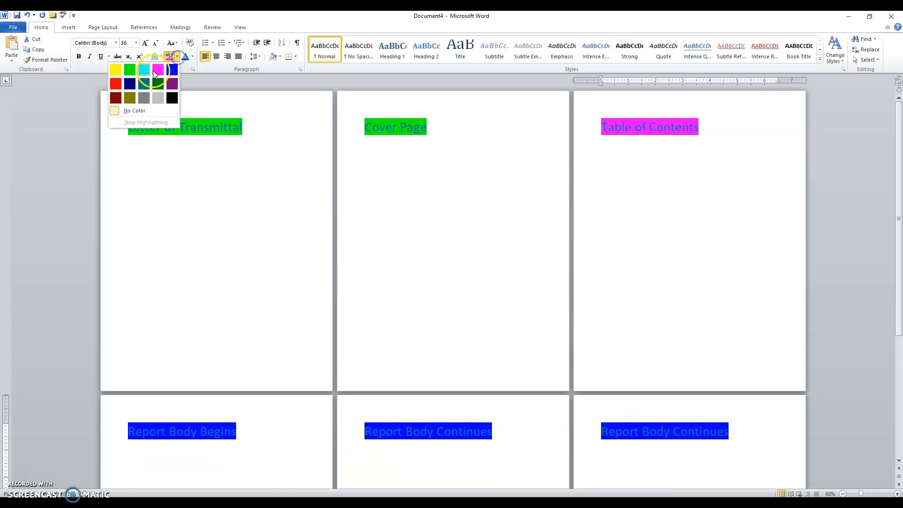
{"action": "left_click", "coordinate": [116, 69]}
{"action": "left_click", "coordinate": [402, 433]}
{"action": "left_click", "coordinate": [269, 425]}
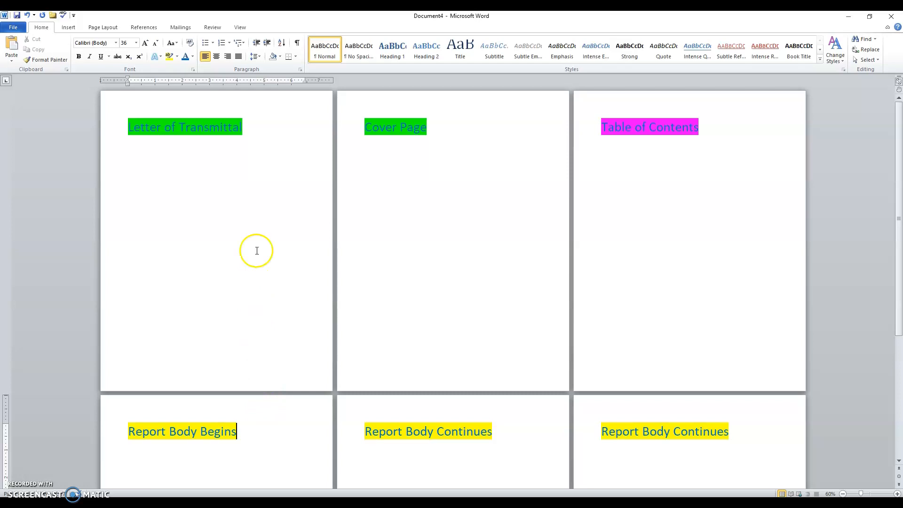
Step: Insert a Continuous section break directly before the Table of Contents heading
{"action": "left_click", "coordinate": [599, 127]}
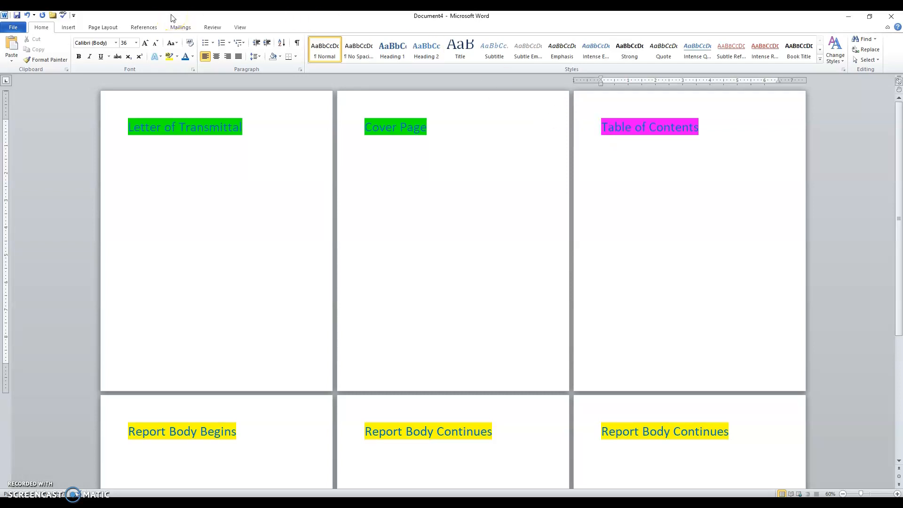
{"action": "left_click", "coordinate": [103, 27]}
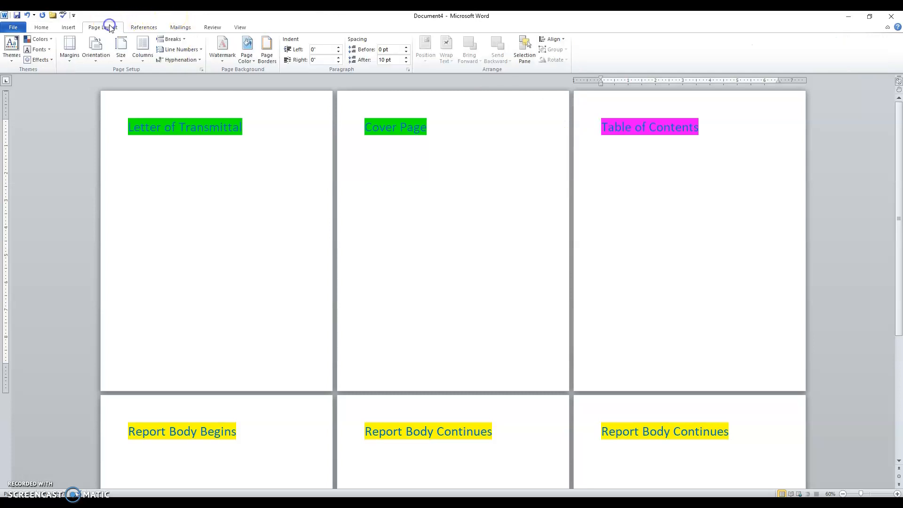
{"action": "left_click", "coordinate": [173, 37]}
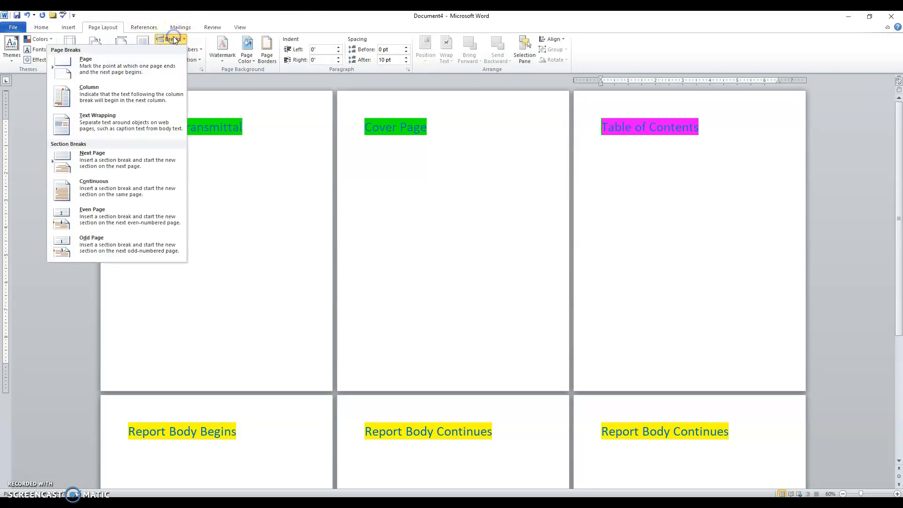
{"action": "left_click", "coordinate": [134, 189]}
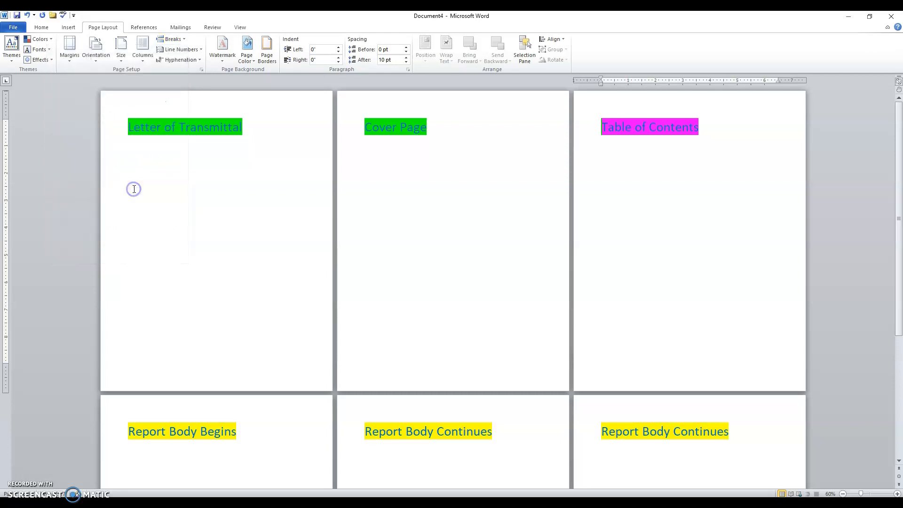
Step: Insert a Continuous section break directly before the Report Body Begins heading
{"action": "left_click", "coordinate": [127, 431]}
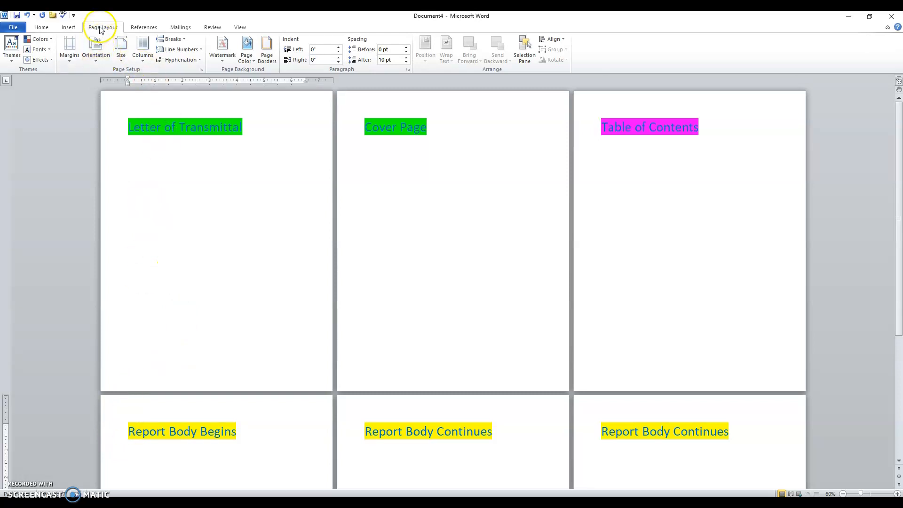
{"action": "left_click", "coordinate": [172, 39]}
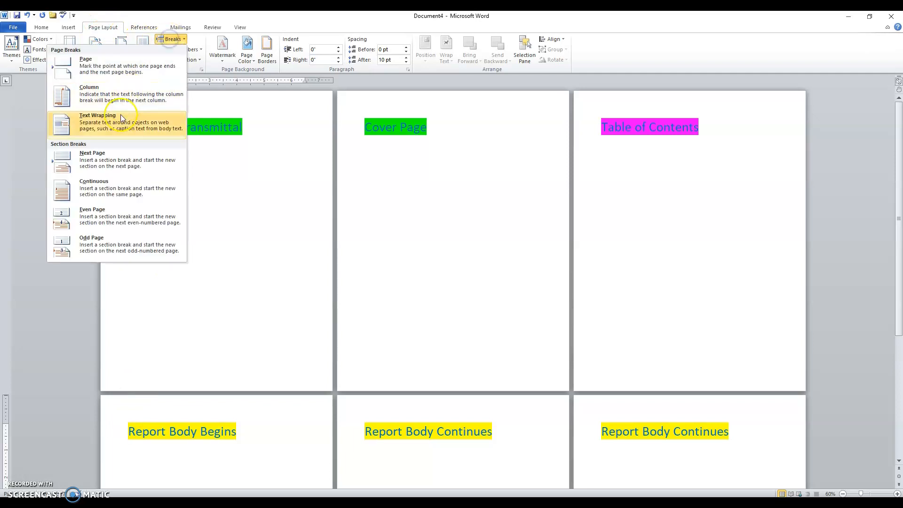
{"action": "left_click", "coordinate": [96, 193]}
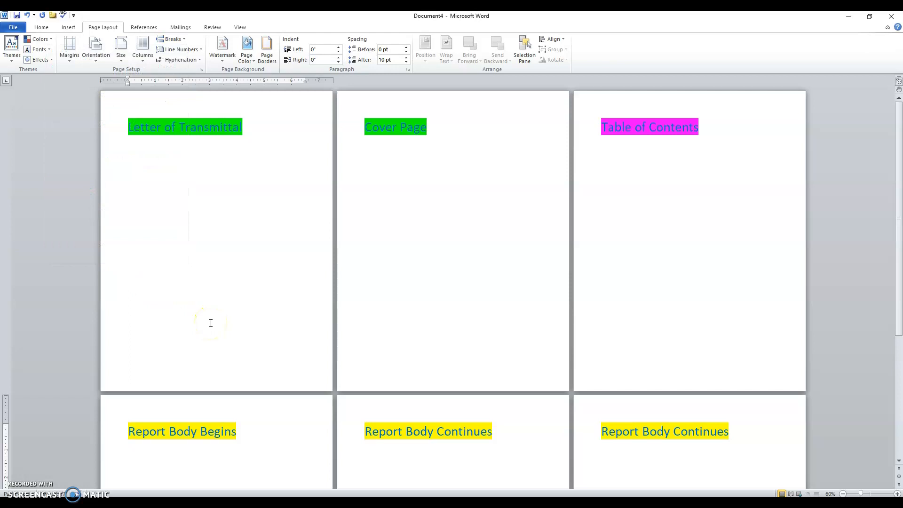
Step: Open the headers and footers for editing and unlink both the footer and the header of section 2 from the previous section
{"action": "double_click", "coordinate": [224, 379]}
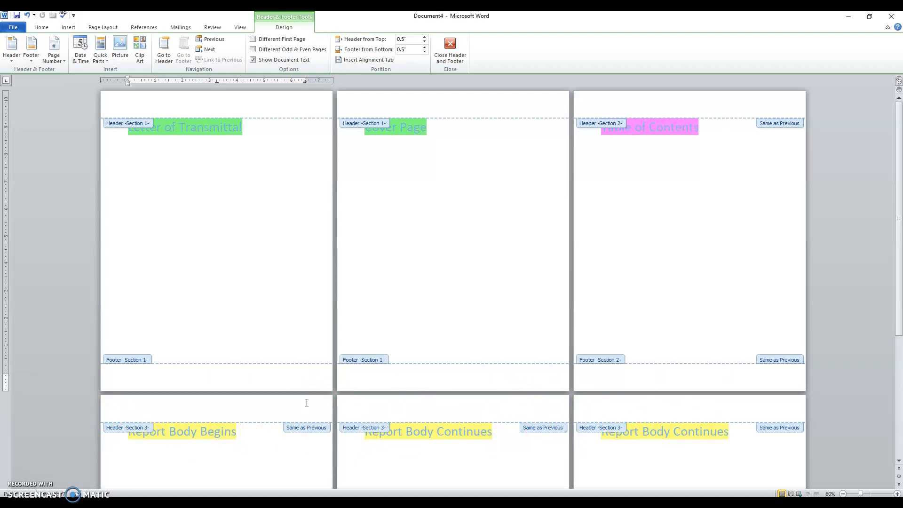
{"action": "left_click", "coordinate": [655, 187]}
{"action": "left_click", "coordinate": [646, 145]}
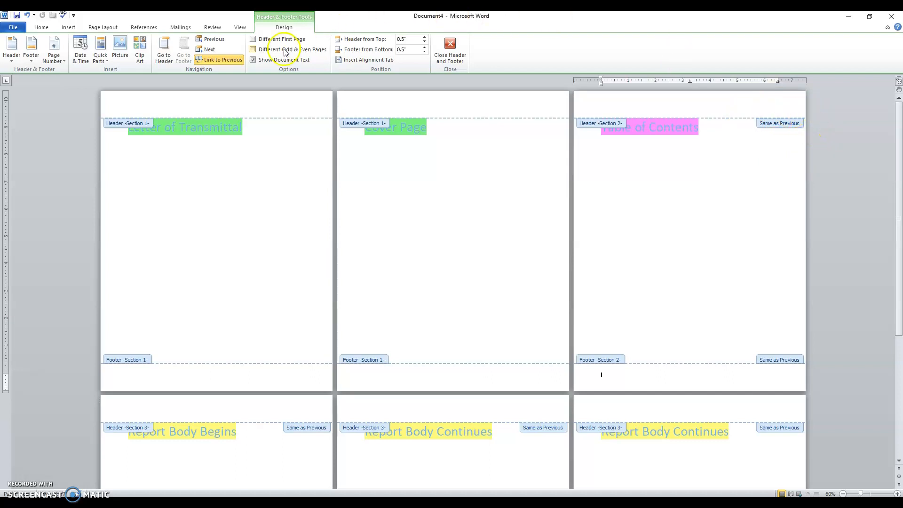
{"action": "left_click", "coordinate": [231, 61]}
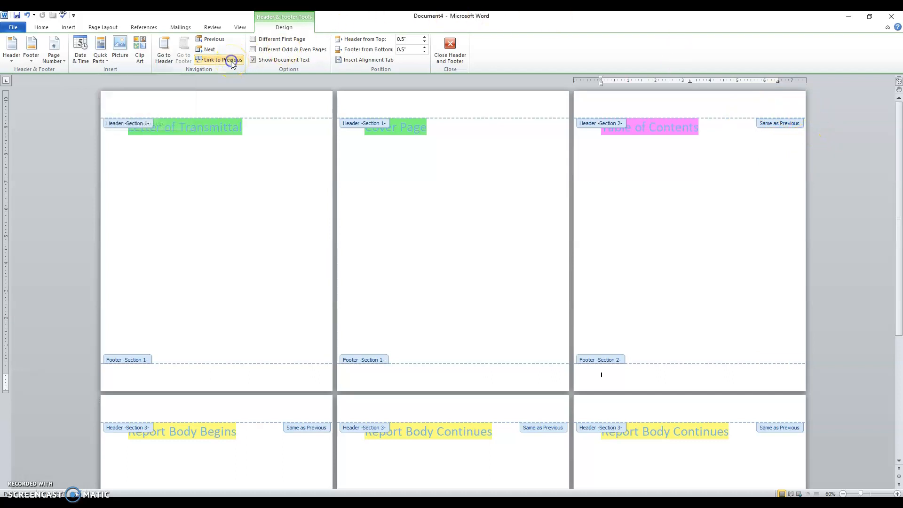
{"action": "left_click", "coordinate": [742, 105]}
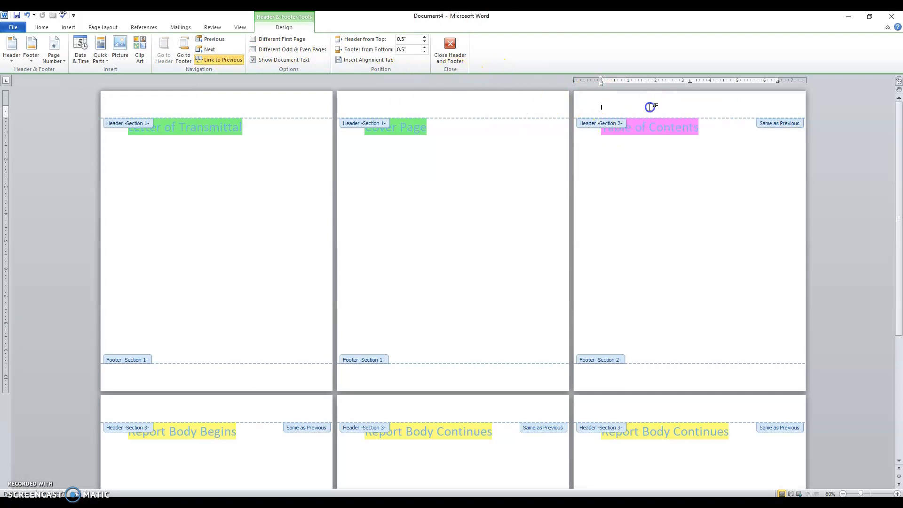
{"action": "left_click", "coordinate": [761, 376]}
{"action": "left_click", "coordinate": [213, 58]}
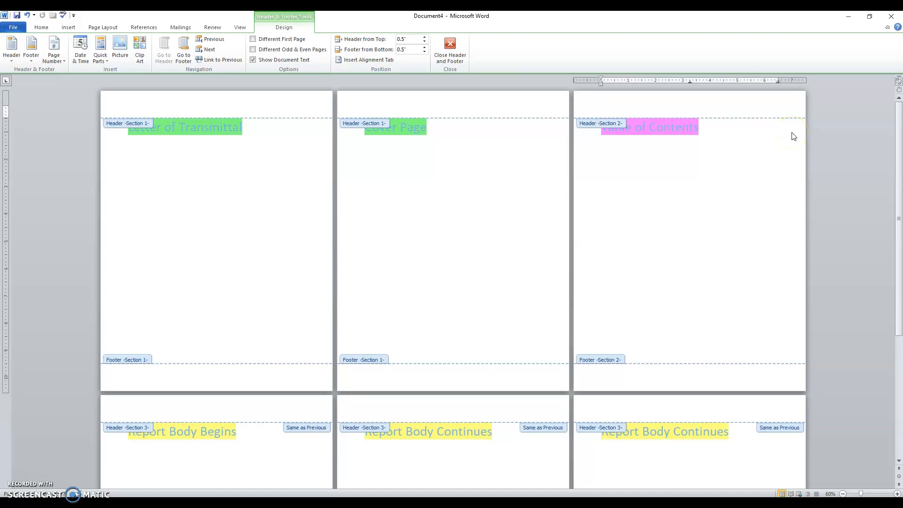
Step: Unlink the section 3 header on the Report Body Begins page from the previous section
{"action": "scroll", "coordinate": [277, 426], "scroll_direction": "down", "scroll_amount": 1}
{"action": "scroll", "coordinate": [276, 426], "scroll_direction": "down", "scroll_amount": 6}
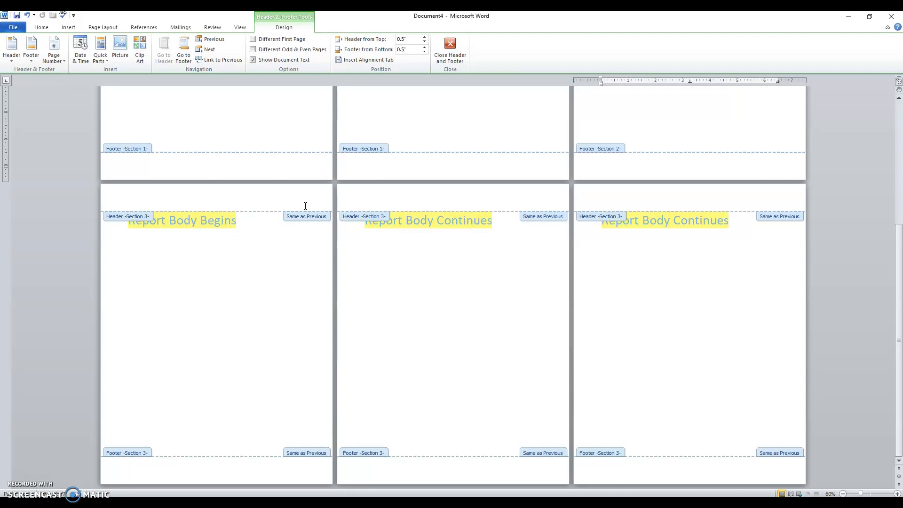
{"action": "left_click", "coordinate": [300, 219]}
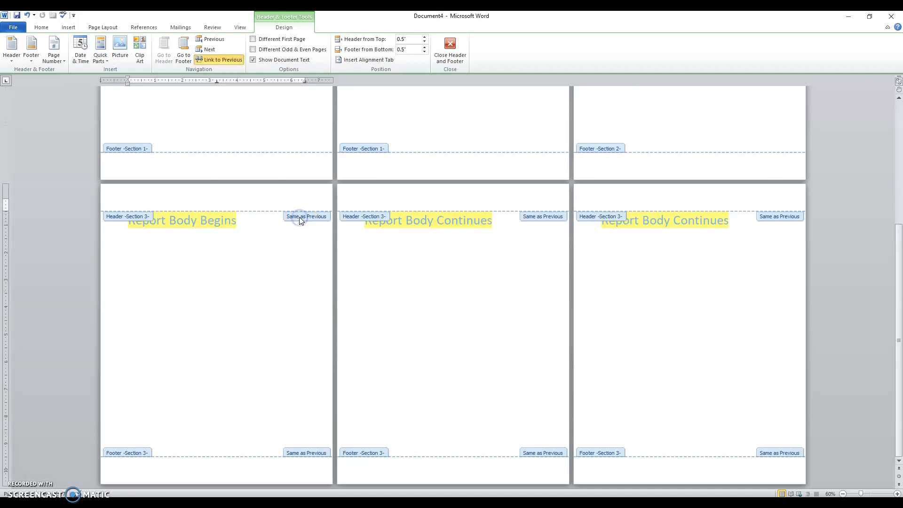
{"action": "left_click", "coordinate": [217, 59]}
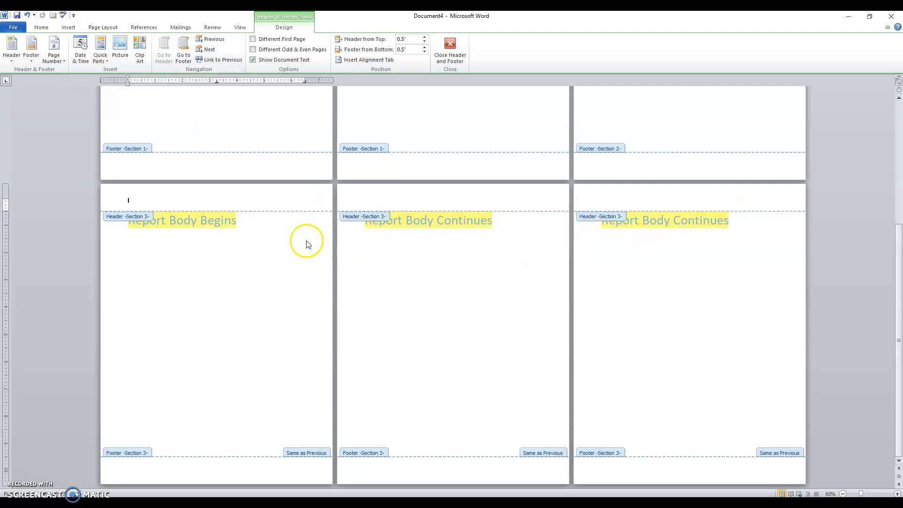
Step: Set the page number format of section 2, the Table of Contents, to i, ii, iii, starting at i
{"action": "scroll", "coordinate": [475, 325], "scroll_direction": "up", "scroll_amount": 5}
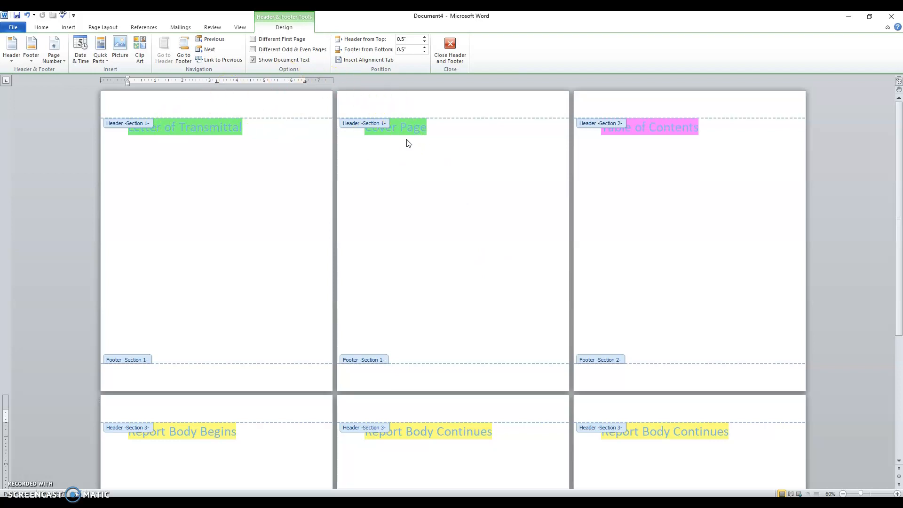
{"action": "left_click", "coordinate": [750, 104]}
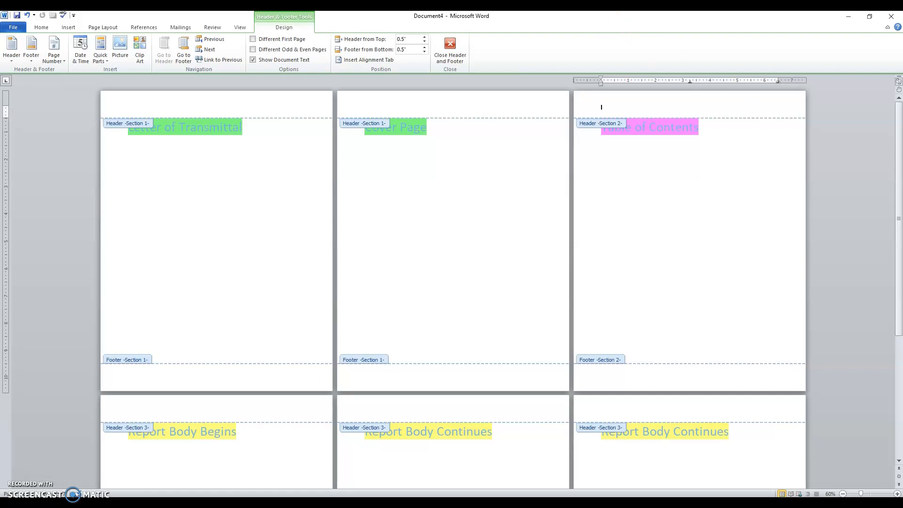
{"action": "left_click", "coordinate": [117, 27]}
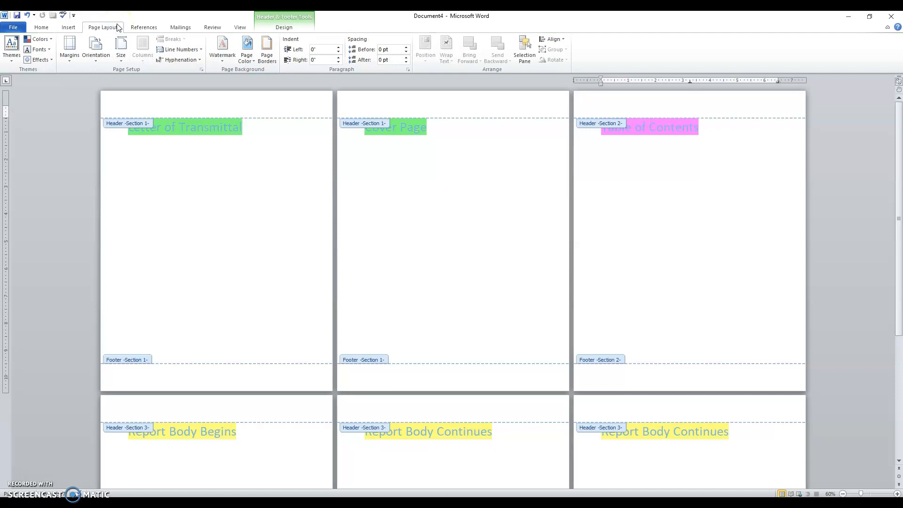
{"action": "left_click", "coordinate": [70, 28]}
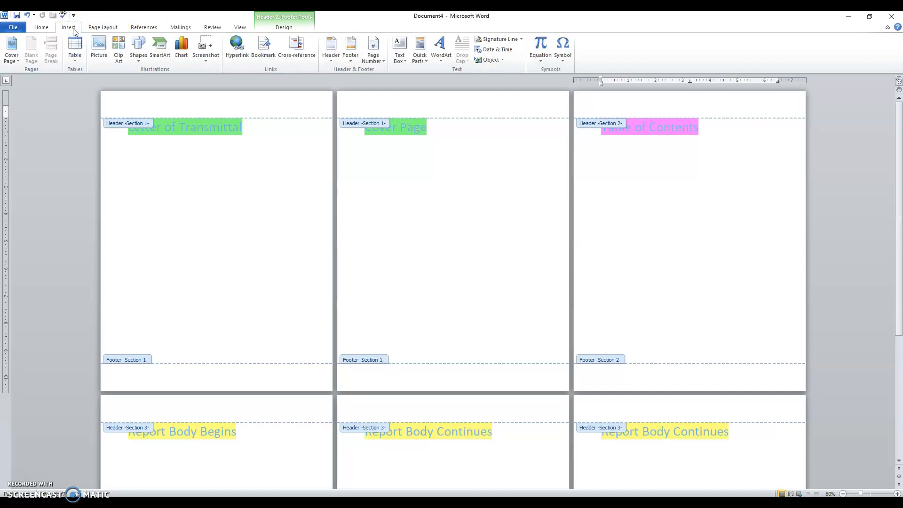
{"action": "left_click", "coordinate": [374, 59]}
{"action": "left_click", "coordinate": [373, 58]}
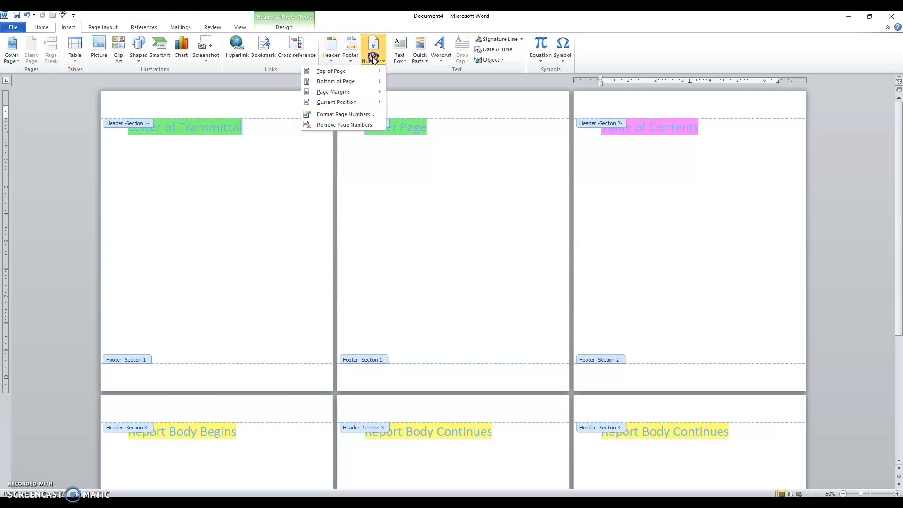
{"action": "left_click", "coordinate": [355, 116]}
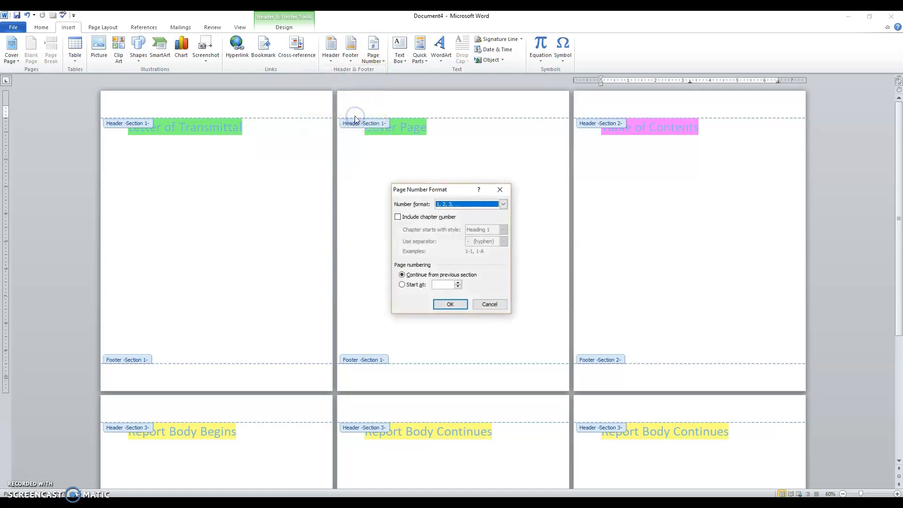
{"action": "left_click", "coordinate": [442, 205]}
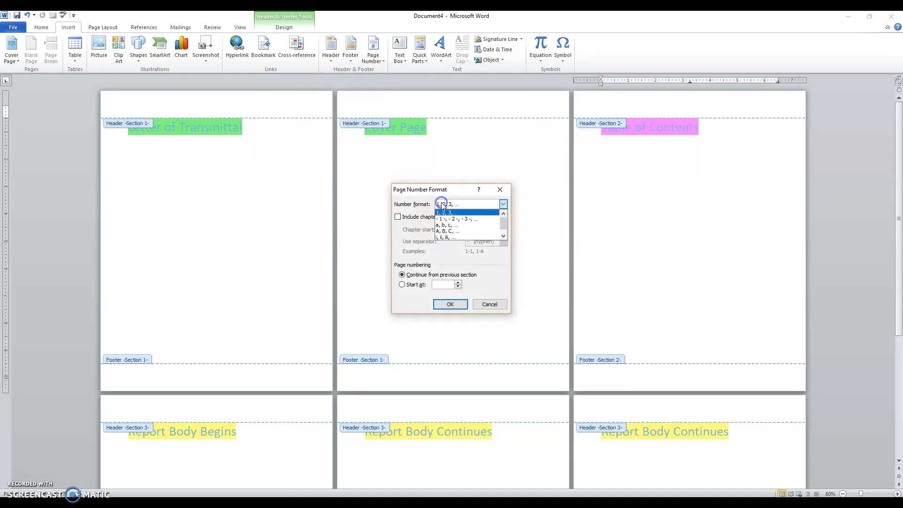
{"action": "left_click", "coordinate": [442, 237]}
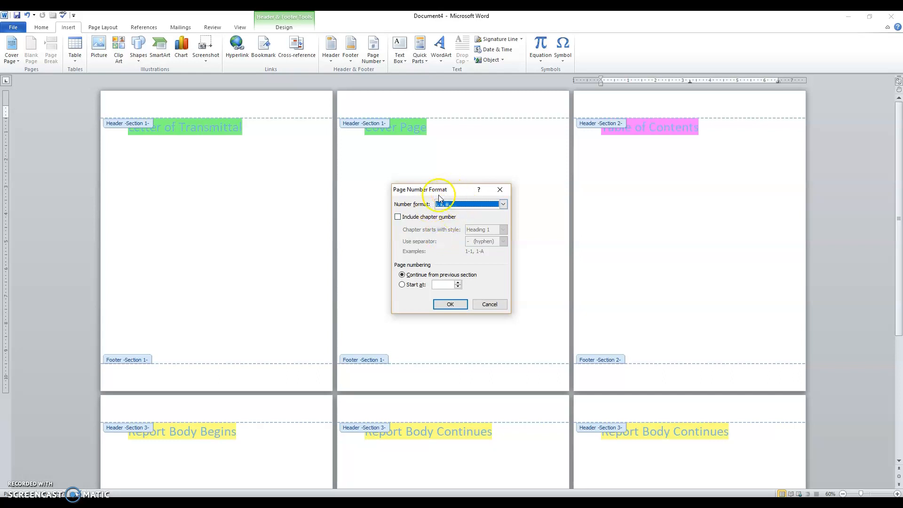
{"action": "left_click", "coordinate": [402, 284]}
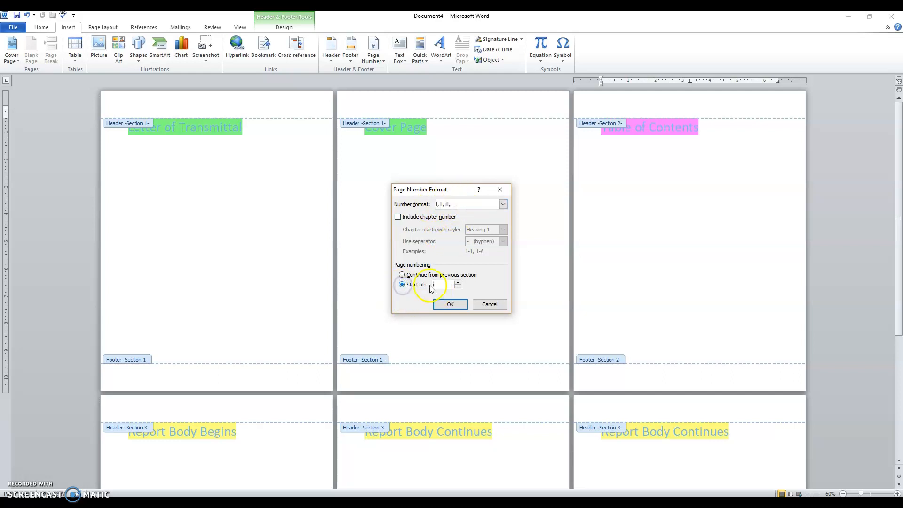
{"action": "left_click", "coordinate": [452, 304]}
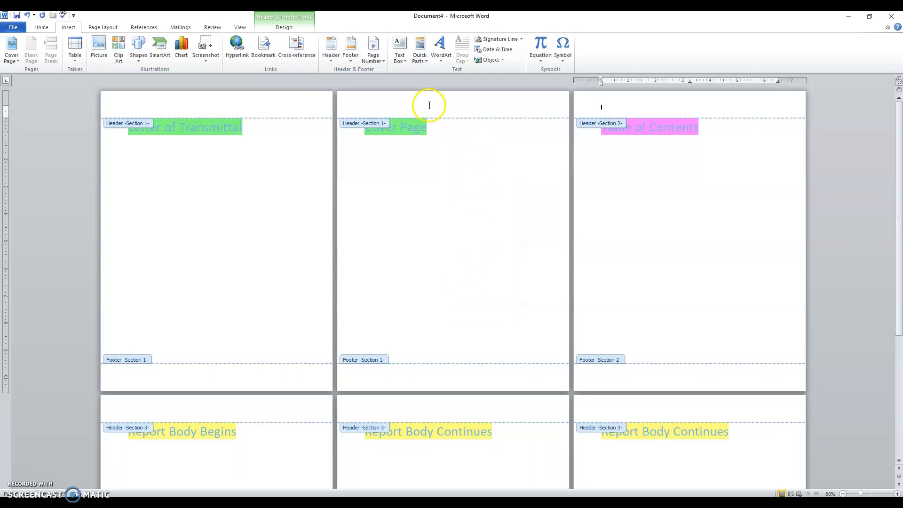
Step: Insert a Plain Number 3 page number at the top of the page in the section 2 header, on the Table of Contents page
{"action": "left_click", "coordinate": [374, 59]}
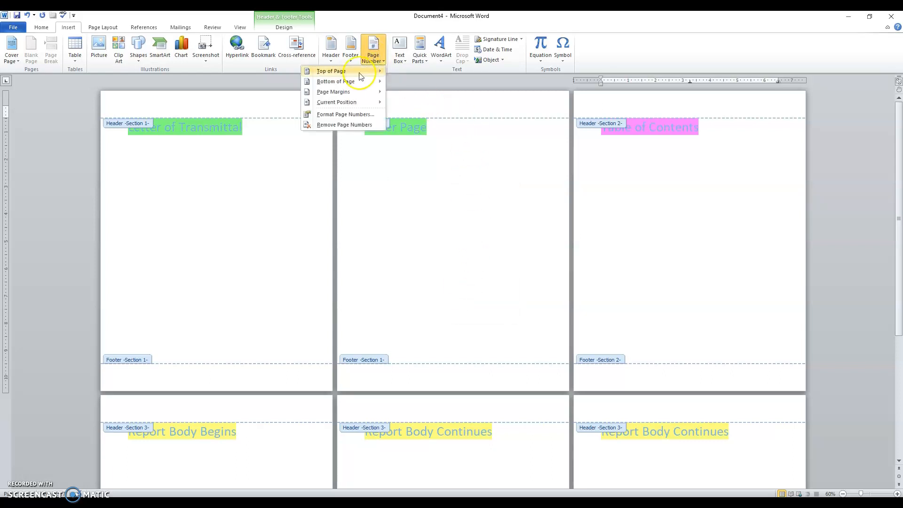
{"action": "mouse_move", "coordinate": [360, 74]}
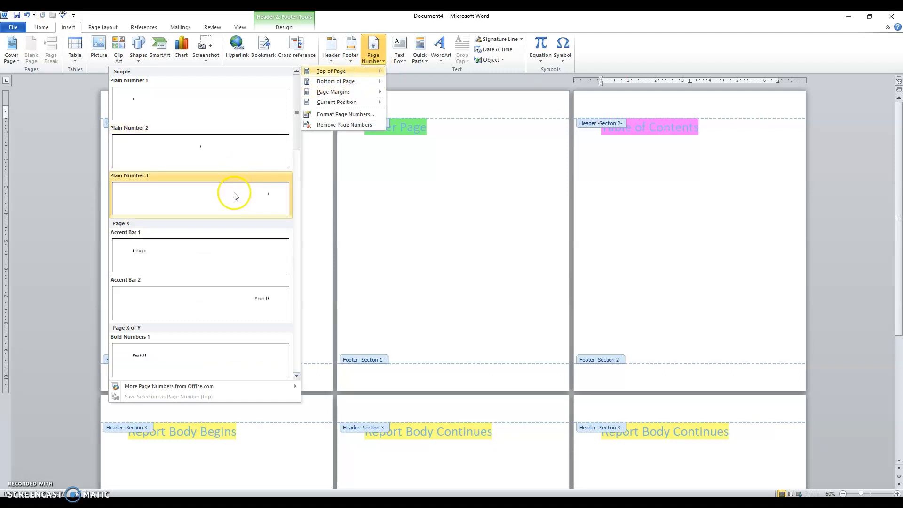
{"action": "left_click", "coordinate": [234, 198]}
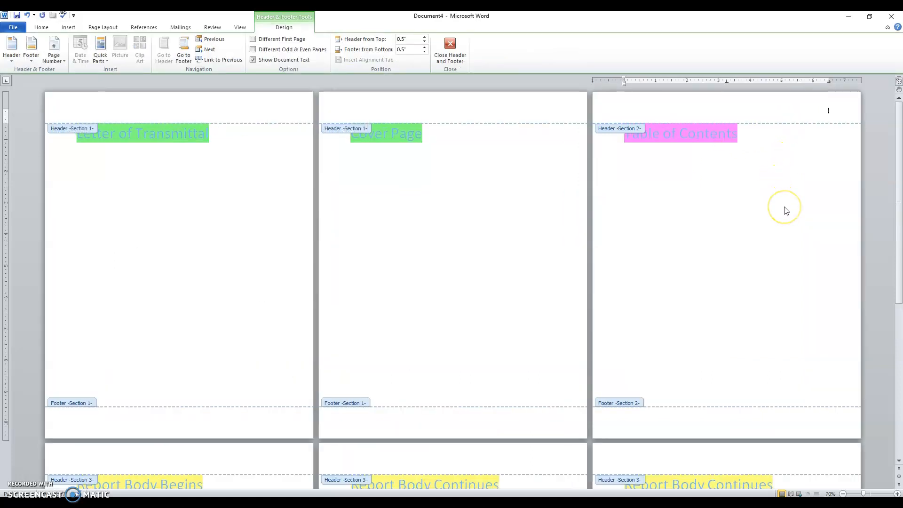
{"action": "scroll", "coordinate": [784, 209], "scroll_direction": "up", "scroll_amount": 5, "text": "ctrl"}
{"action": "left_click", "coordinate": [381, 122]}
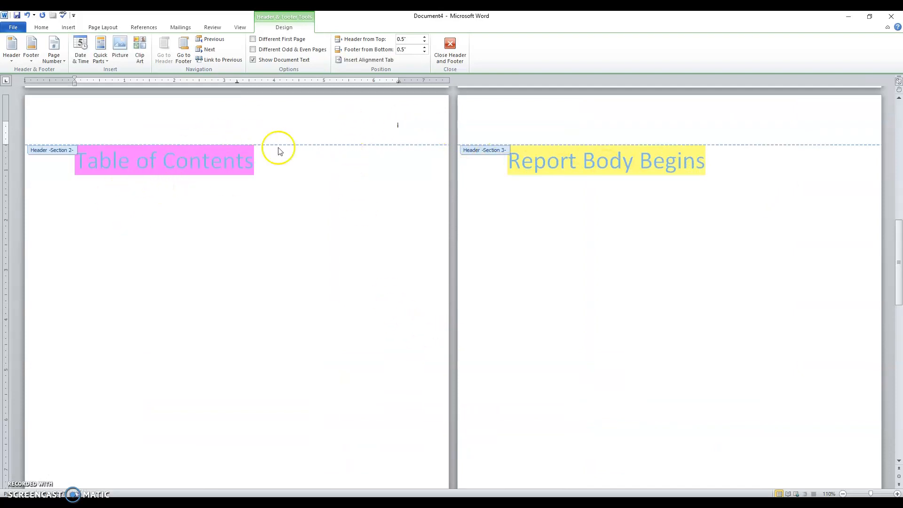
{"action": "left_click", "coordinate": [335, 343]}
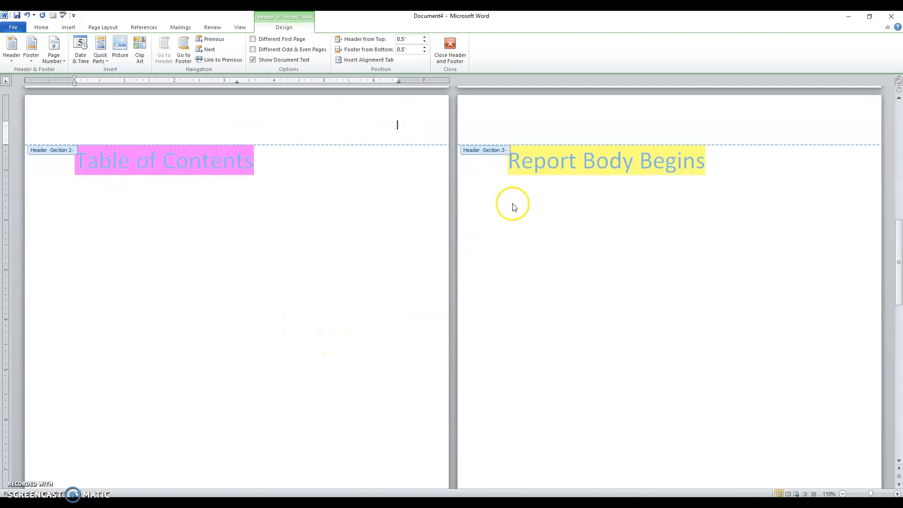
Step: Set the page number format of section 3, the report body, to 1, 2, 3, starting at 1
{"action": "scroll", "coordinate": [682, 267], "scroll_direction": "down", "scroll_amount": 2}
{"action": "scroll", "coordinate": [682, 267], "scroll_direction": "down", "scroll_amount": 2}
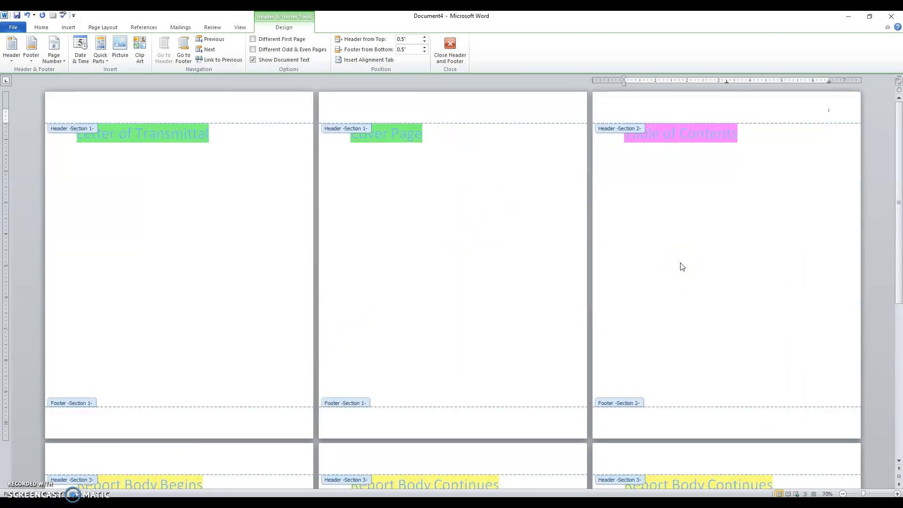
{"action": "scroll", "coordinate": [683, 267], "scroll_direction": "down", "scroll_amount": 1}
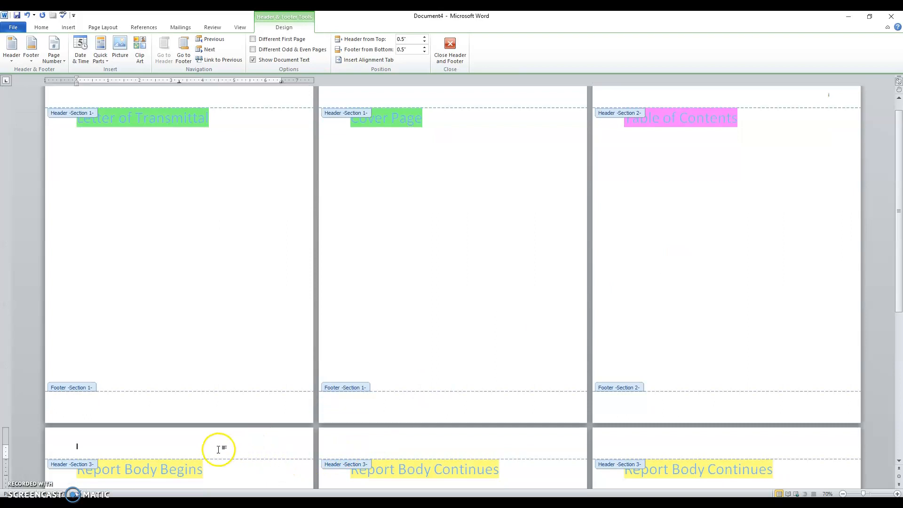
{"action": "scroll", "coordinate": [221, 448], "scroll_direction": "down", "scroll_amount": 3}
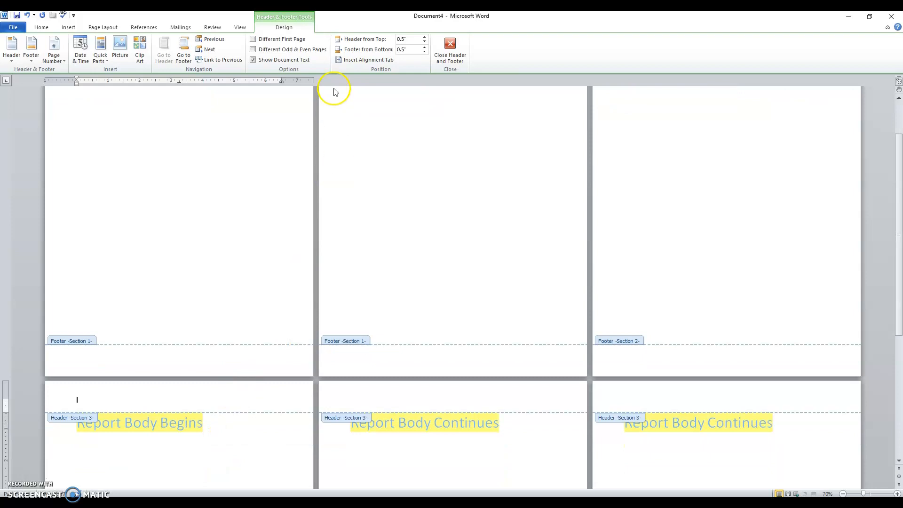
{"action": "left_click", "coordinate": [71, 27]}
{"action": "left_click", "coordinate": [383, 58]}
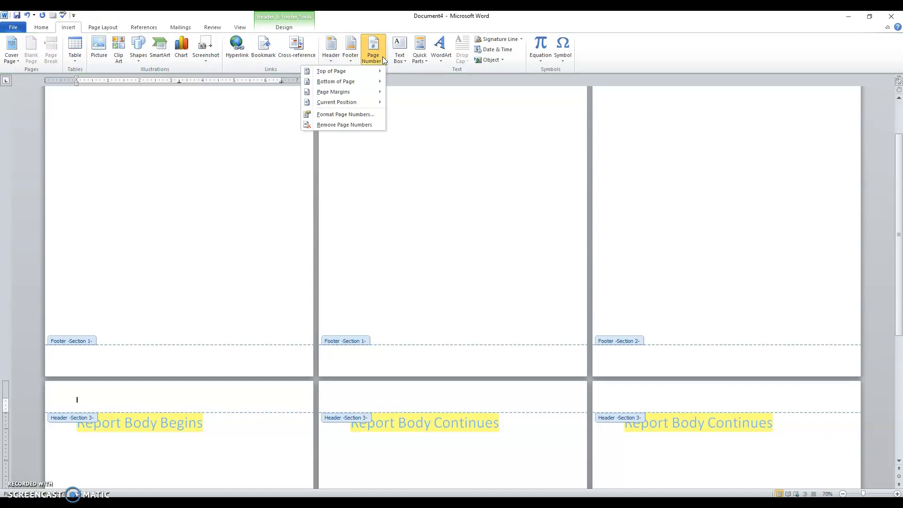
{"action": "left_click", "coordinate": [350, 115]}
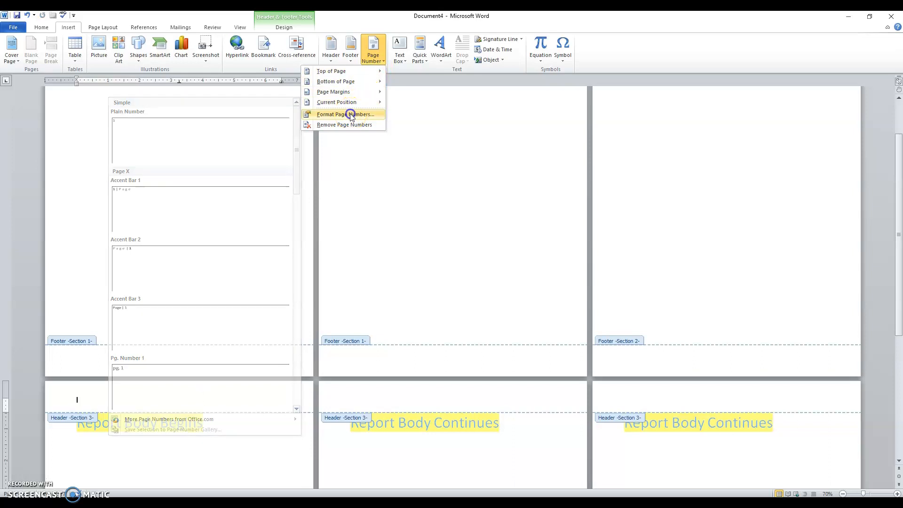
{"action": "left_click", "coordinate": [454, 205]}
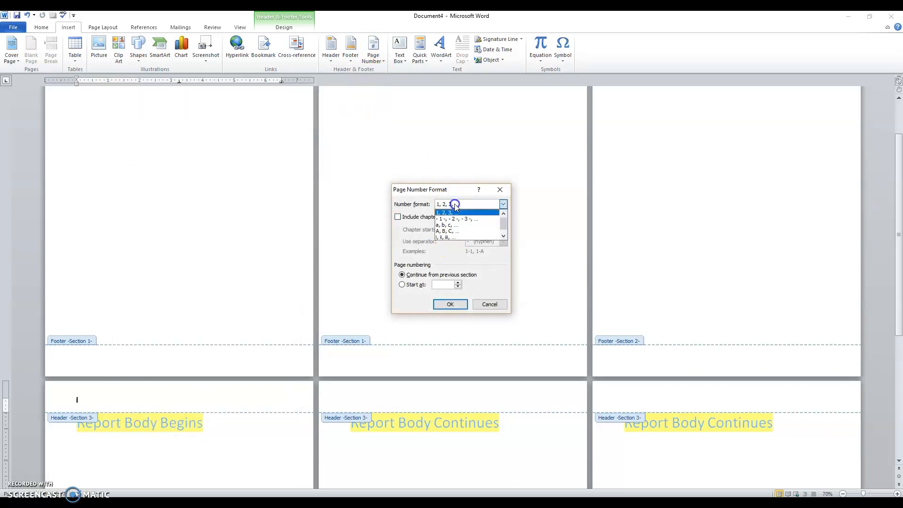
{"action": "left_click", "coordinate": [453, 214]}
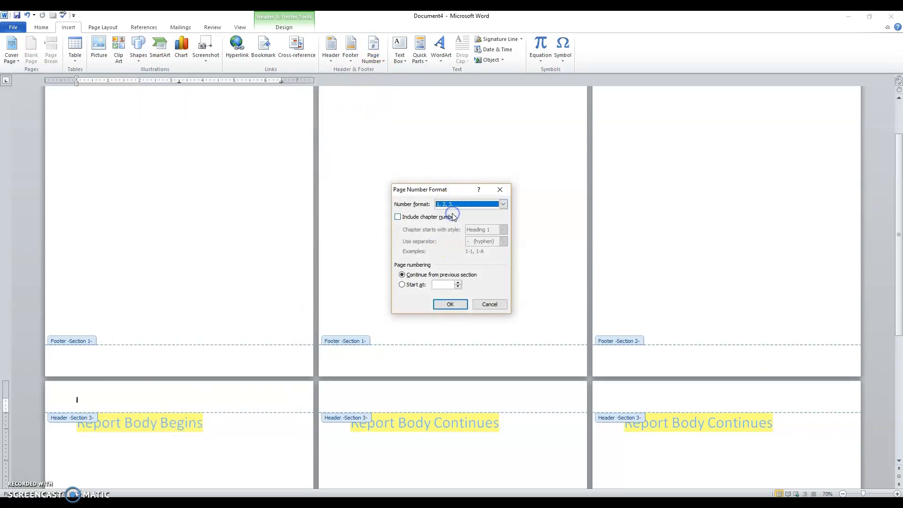
{"action": "left_click", "coordinate": [414, 289]}
{"action": "left_click", "coordinate": [402, 284]}
{"action": "left_click", "coordinate": [444, 307]}
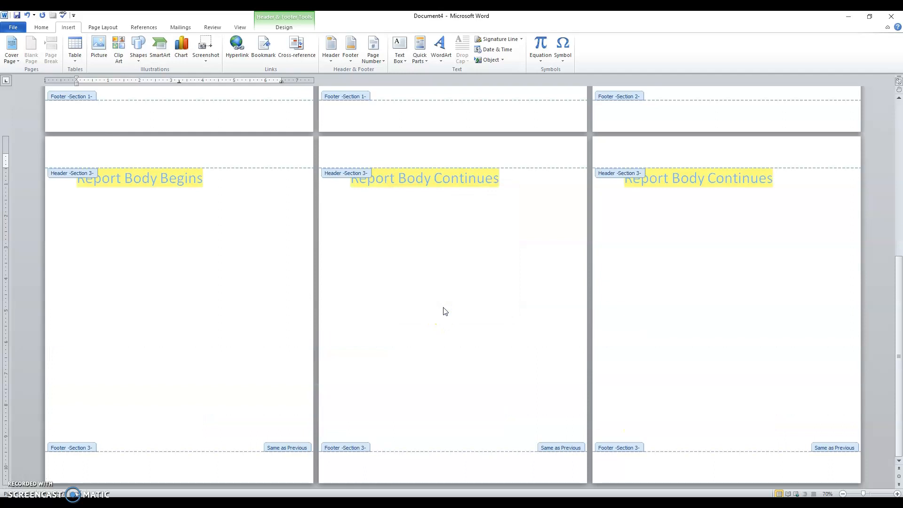
Step: Insert a Plain Number 3 page number at the top of the page in the section 3 header
{"action": "left_click", "coordinate": [374, 56]}
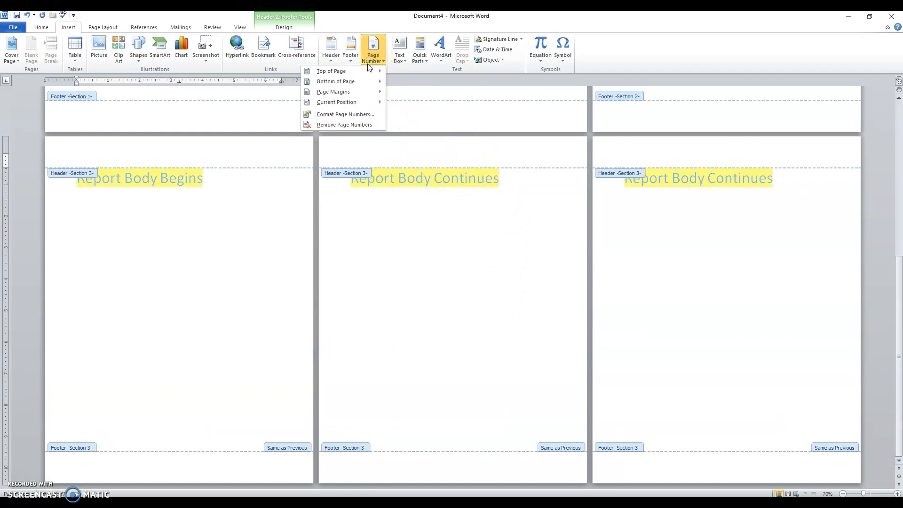
{"action": "mouse_move", "coordinate": [338, 71]}
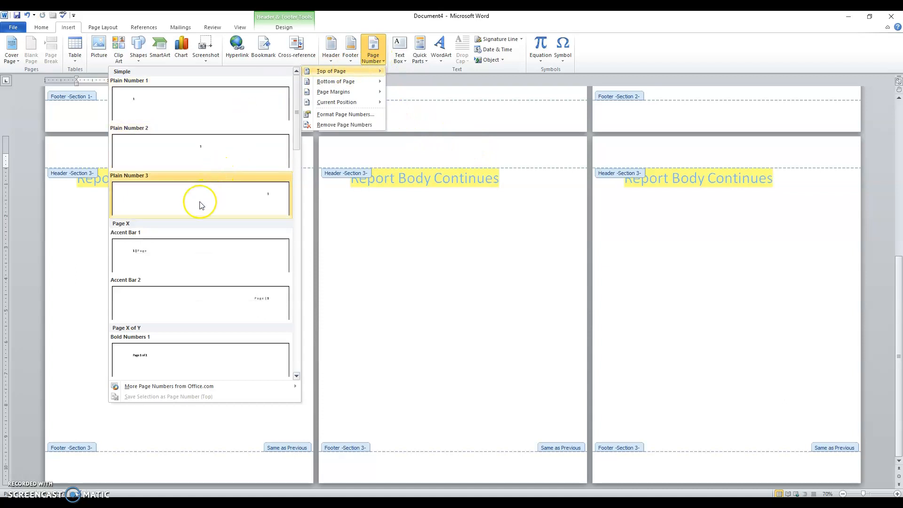
{"action": "left_click", "coordinate": [228, 197]}
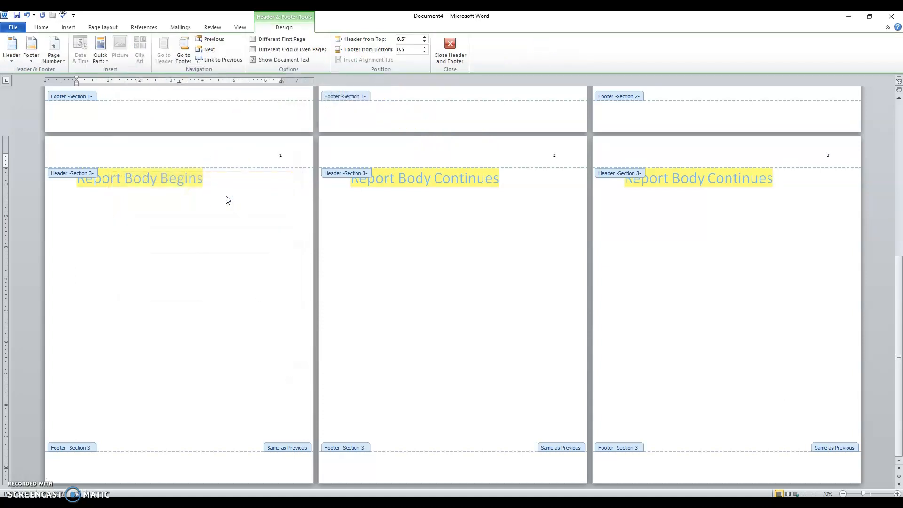
Step: Check the header page numbers on the Table of Contents and report body pages, and review the numbering across all three sections
{"action": "scroll", "coordinate": [276, 275], "scroll_direction": "up", "scroll_amount": 3, "text": "ctrl"}
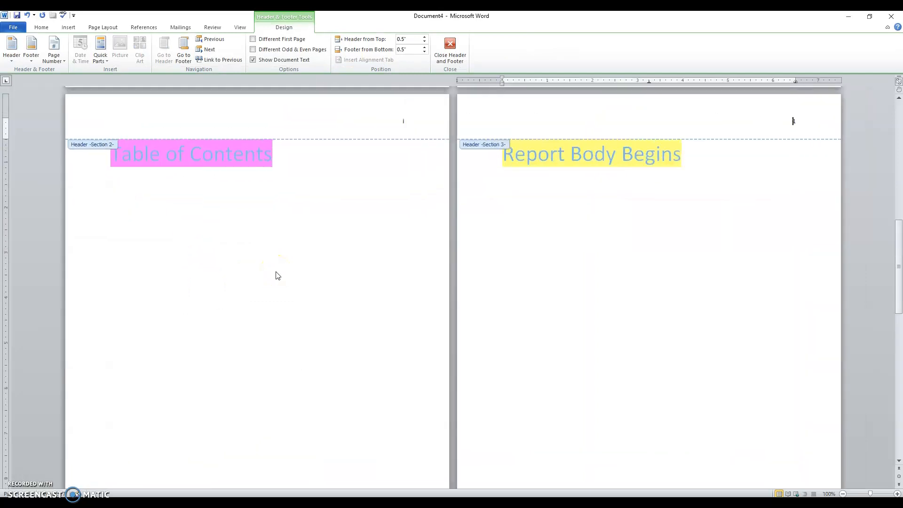
{"action": "double_click", "coordinate": [794, 121]}
{"action": "scroll", "coordinate": [734, 277], "scroll_direction": "down", "scroll_amount": 10}
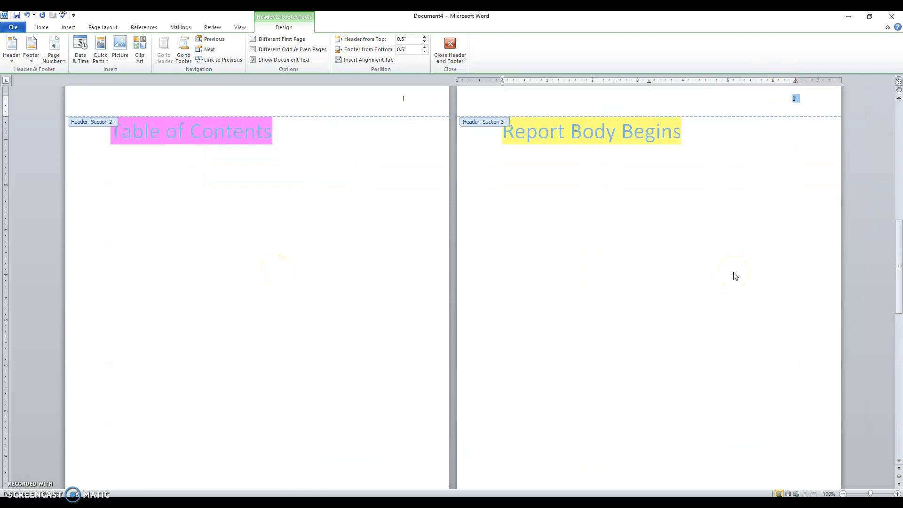
{"action": "scroll", "coordinate": [727, 276], "scroll_direction": "down", "scroll_amount": 3}
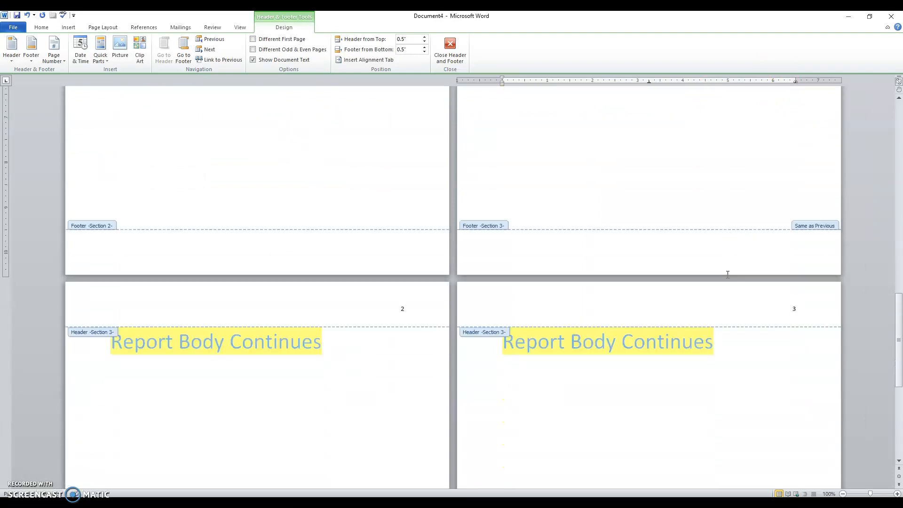
{"action": "scroll", "coordinate": [727, 274], "scroll_direction": "down", "scroll_amount": 3}
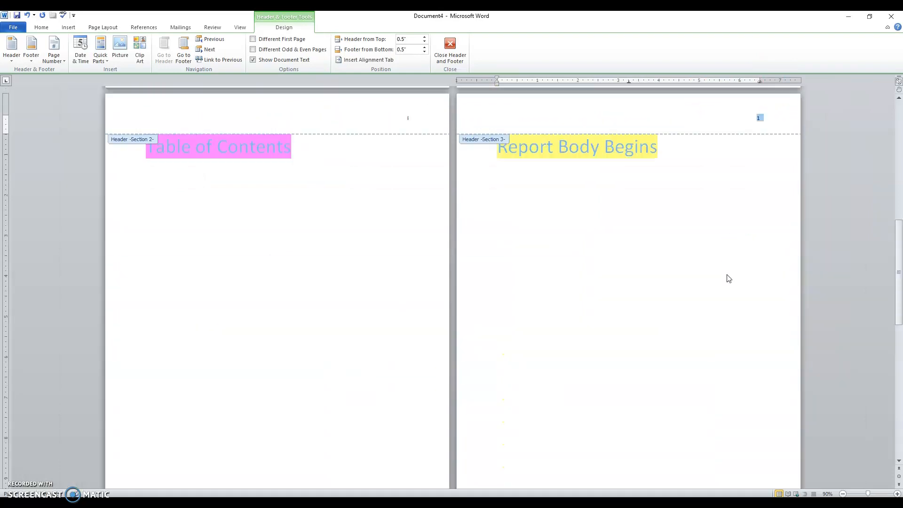
{"action": "key", "text": "alt+p"}
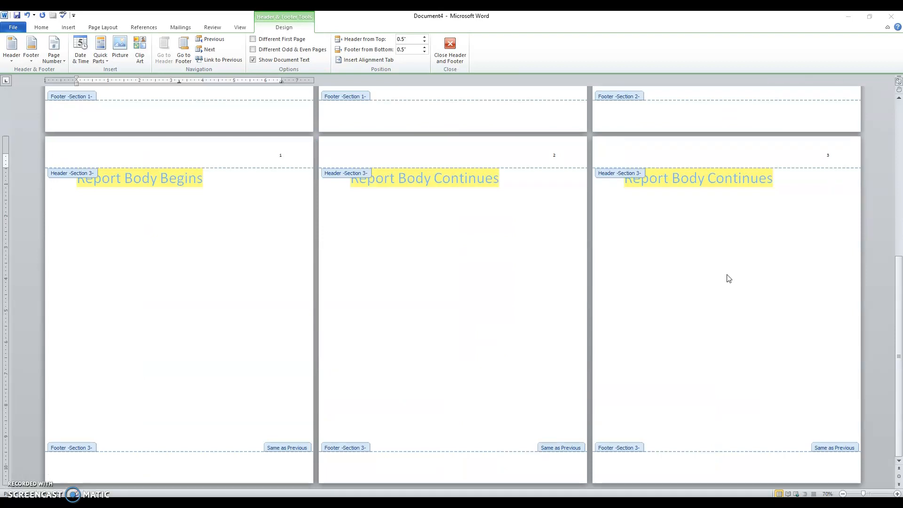
{"action": "scroll", "coordinate": [728, 278], "scroll_direction": "down", "scroll_amount": 2}
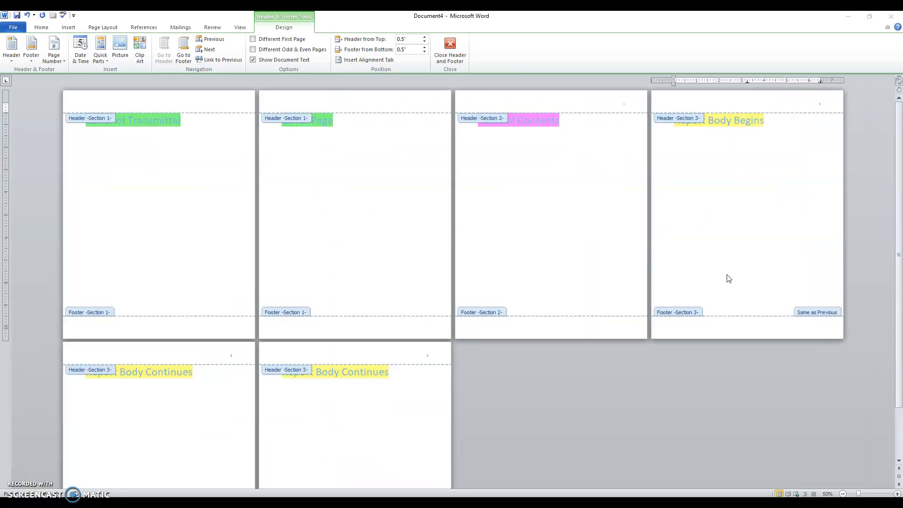
{"action": "scroll", "coordinate": [728, 278], "scroll_direction": "up", "scroll_amount": 1}
{"action": "scroll", "coordinate": [728, 278], "scroll_direction": "up", "scroll_amount": 5}
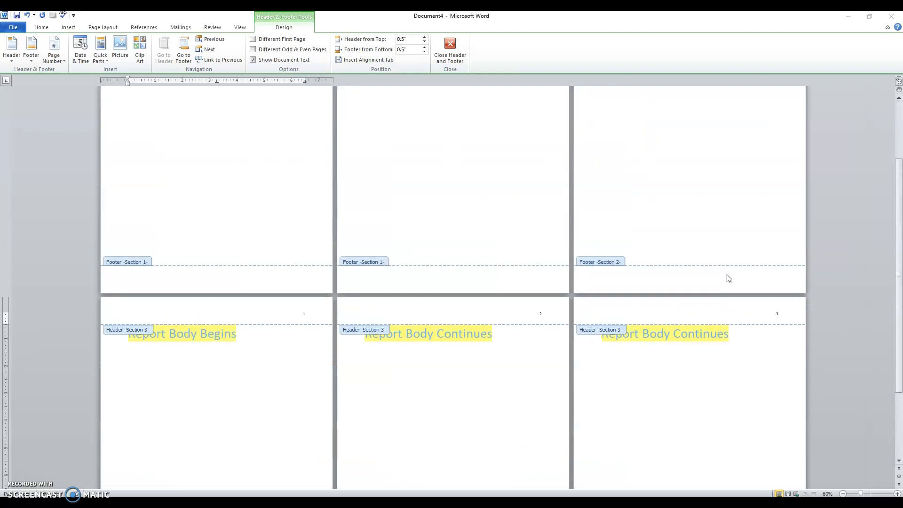